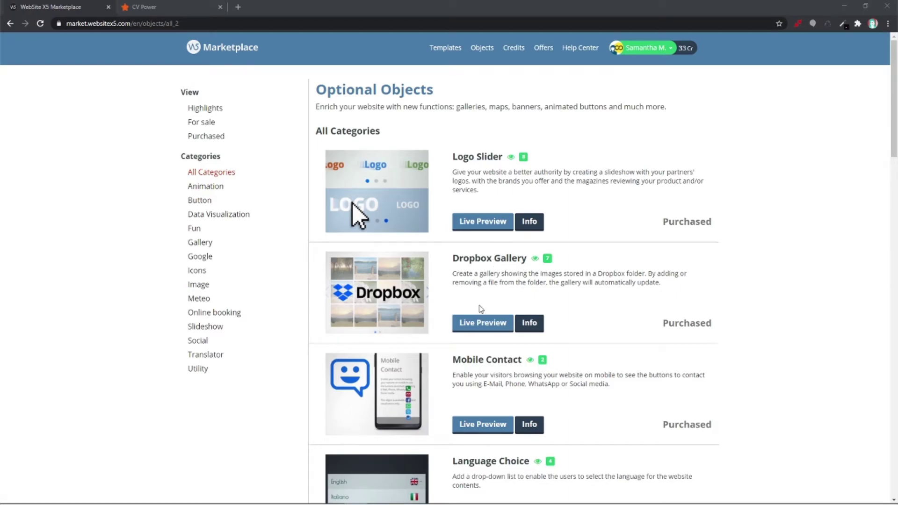
# - Scroll through the Dropbox Gallery live demo, then switch to the CV Power site tab
pyautogui.click(478, 323)
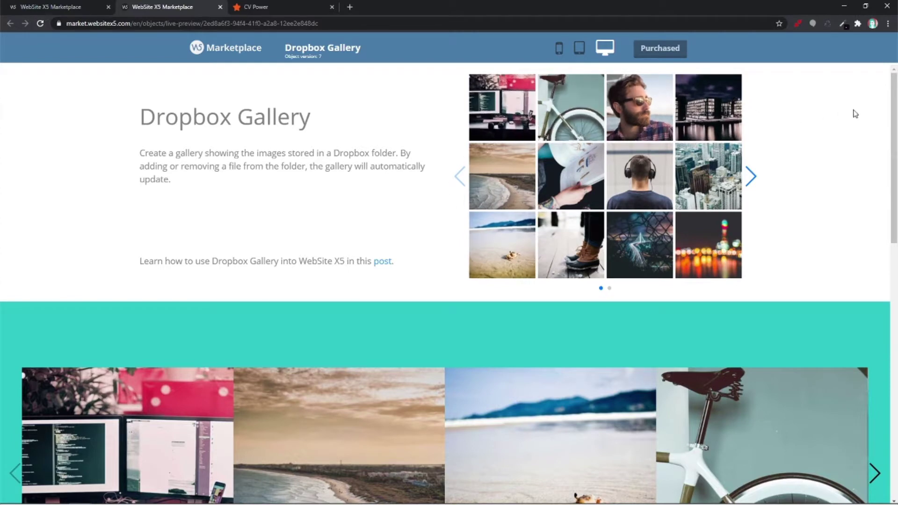
pyautogui.moveTo(887, 108); pyautogui.dragTo(887, 203)
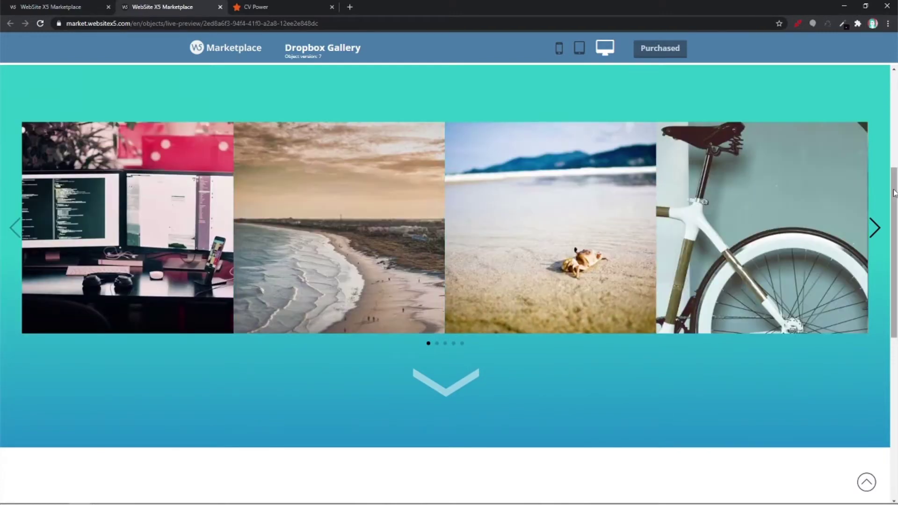
pyautogui.moveTo(894, 193); pyautogui.dragTo(779, 412)
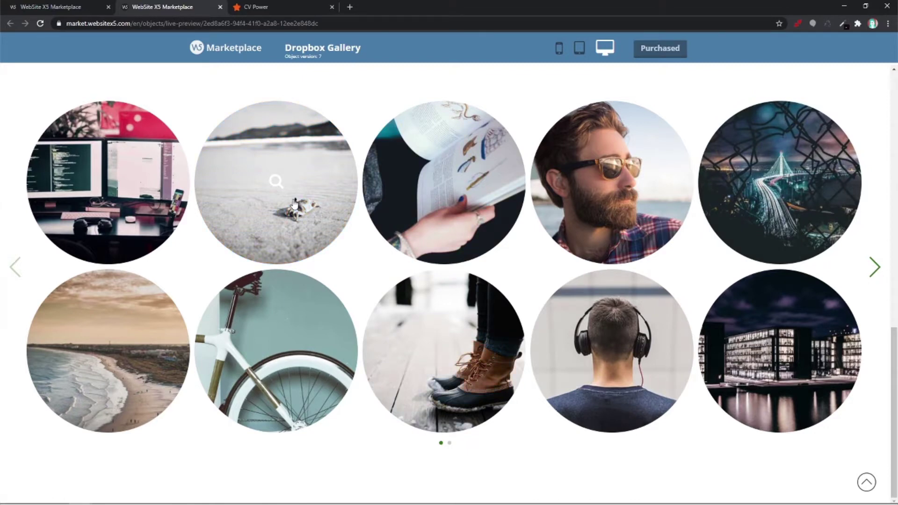
pyautogui.click(297, 7)
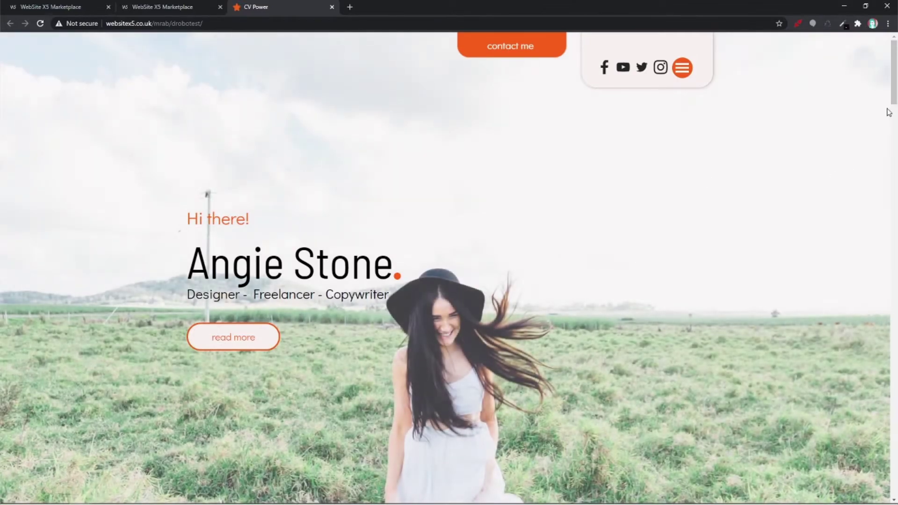
# - Scroll the CV Power page down to the portfolio image grid, then minimize Chrome
pyautogui.scroll(-1, 895, 83)
pyautogui.scroll(-10, 894, 83)
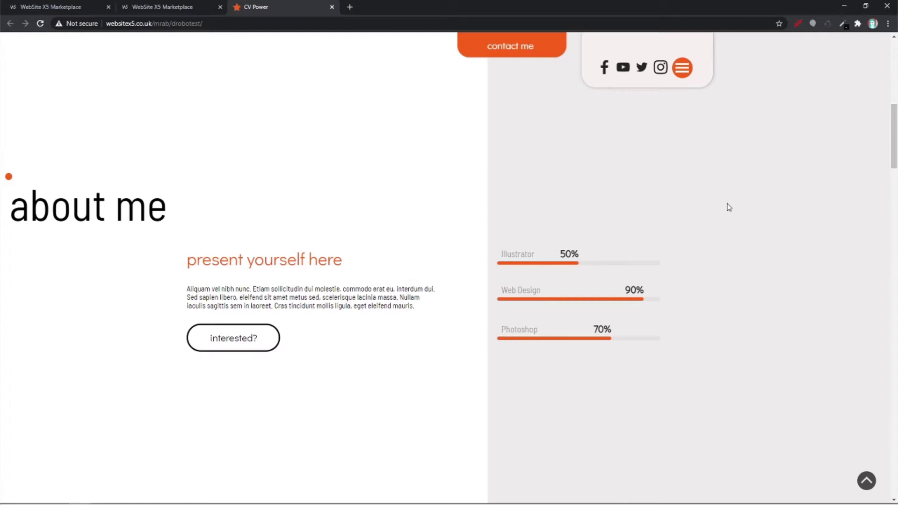
pyautogui.scroll(-10, 731, 185)
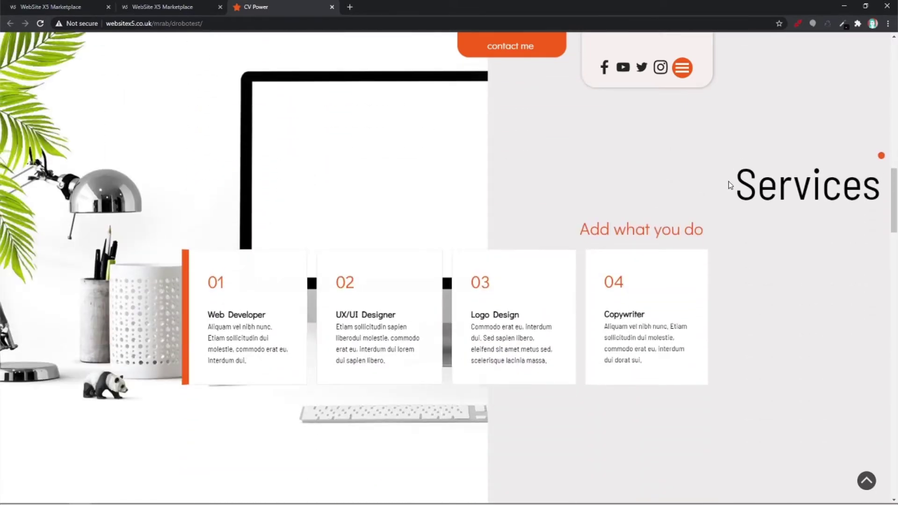
pyautogui.scroll(-10, 731, 185)
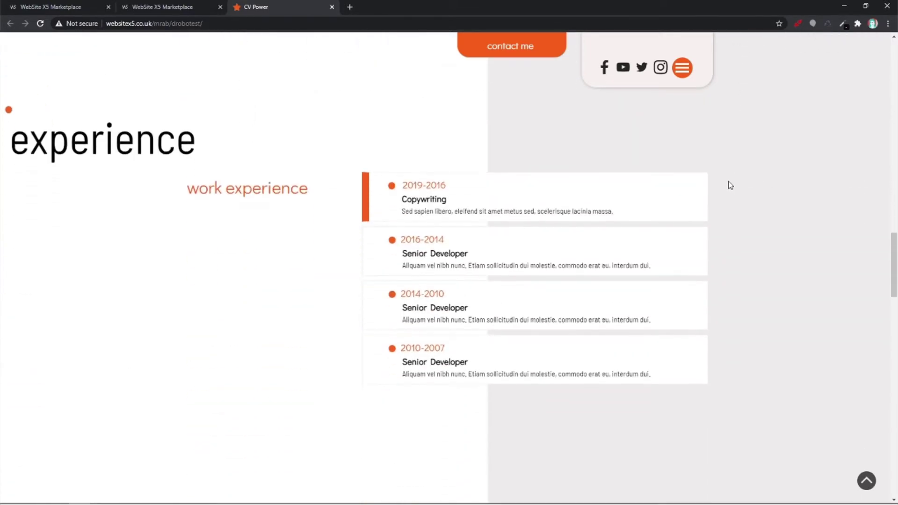
pyautogui.scroll(-8, 731, 186)
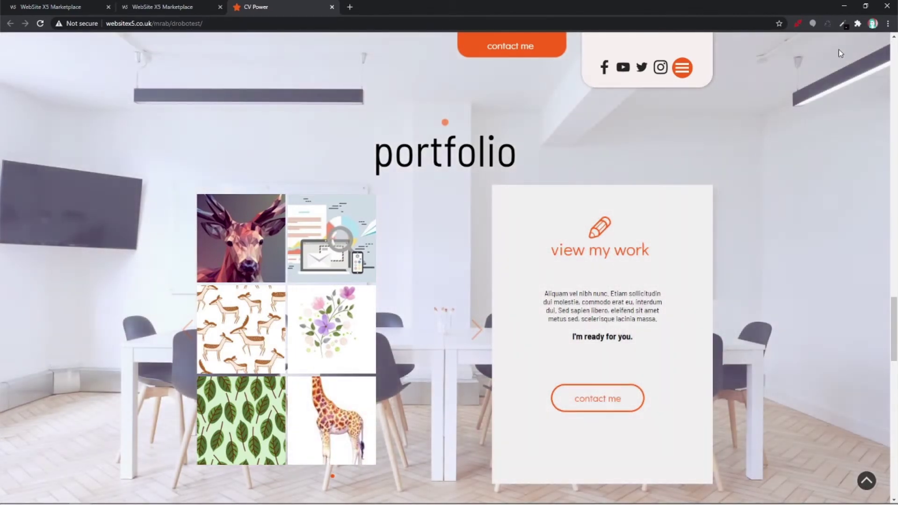
pyautogui.click(845, 7)
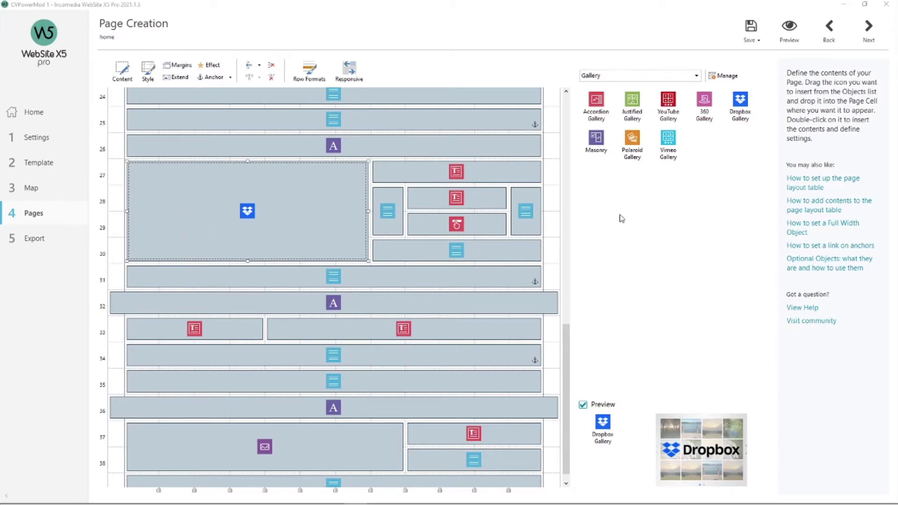
pyautogui.click(733, 76)
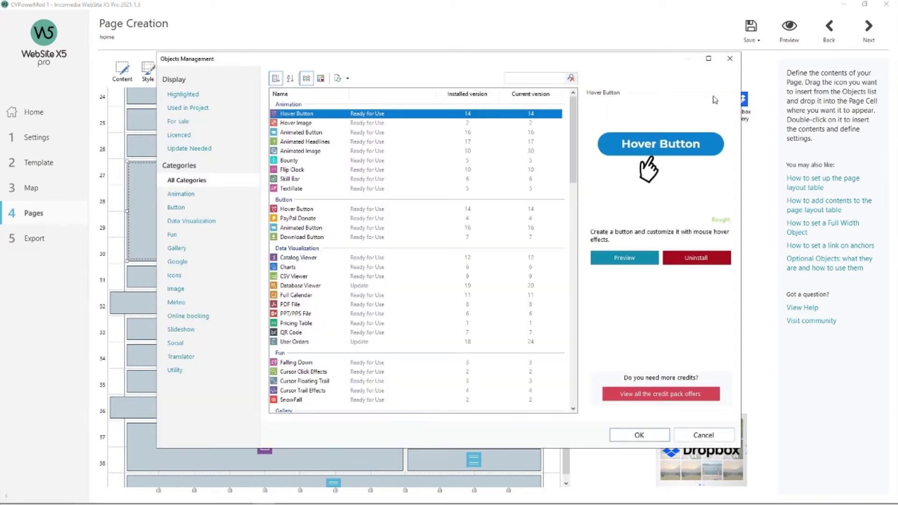
pyautogui.click(181, 249)
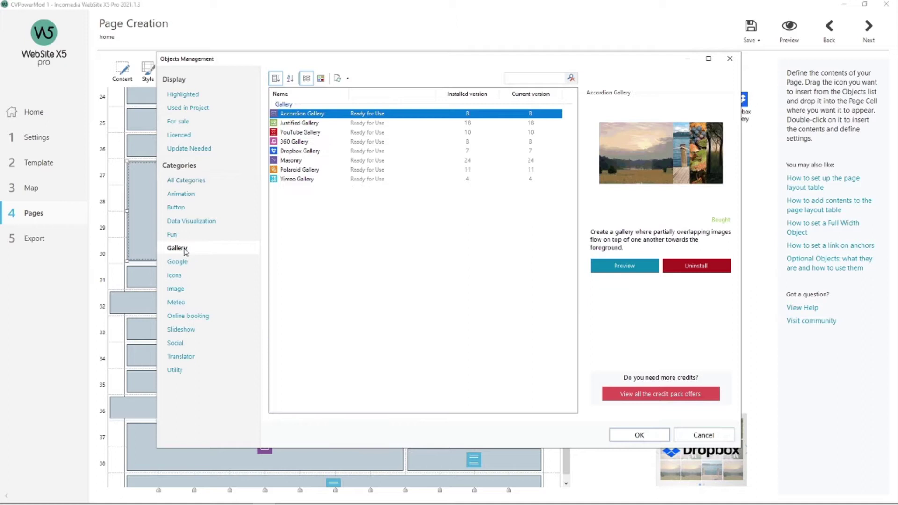
pyautogui.click(309, 151)
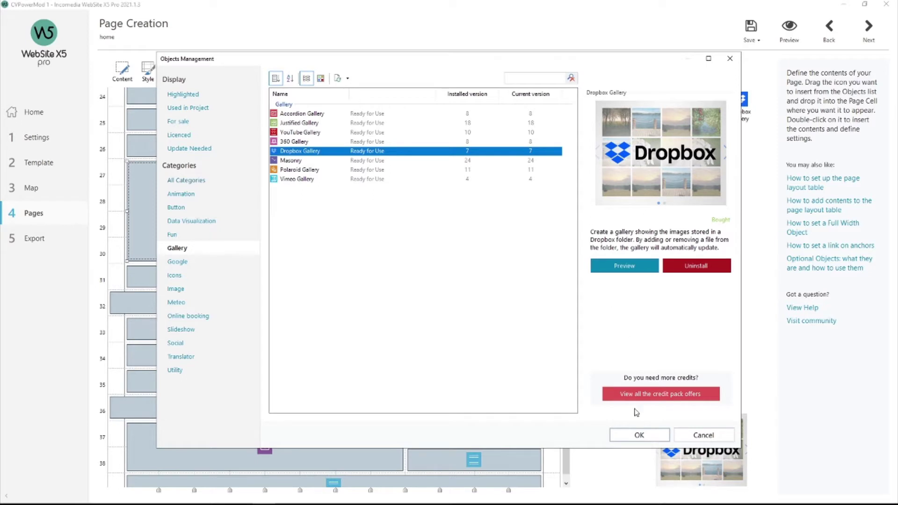
pyautogui.click(636, 436)
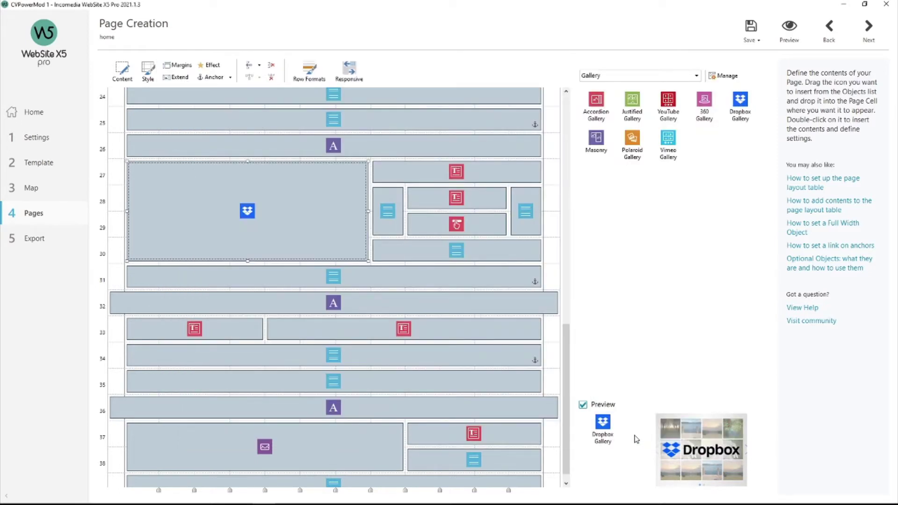
# - Review the Dropbox Gallery object's settings and IMAGES folder path, then minimize WebSite X5
pyautogui.doubleClick(308, 204)
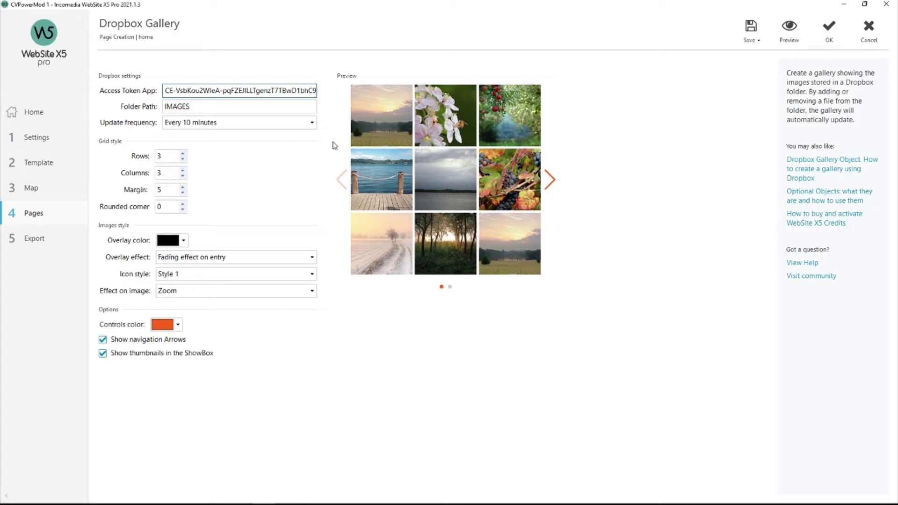
pyautogui.click(845, 4)
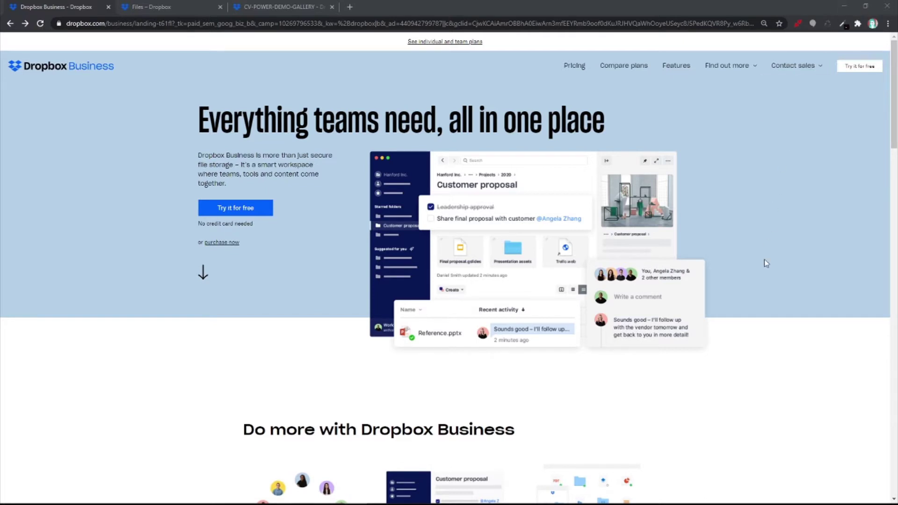
# - Start the Dropbox Business free trial and switch to the Files – Dropbox tab
pyautogui.click(256, 212)
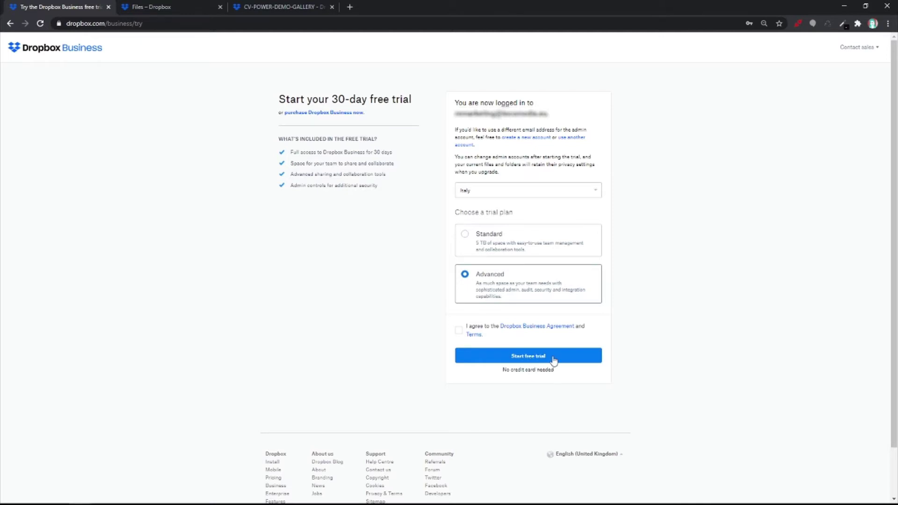
pyautogui.hotkey('ctrl', 'Tab')
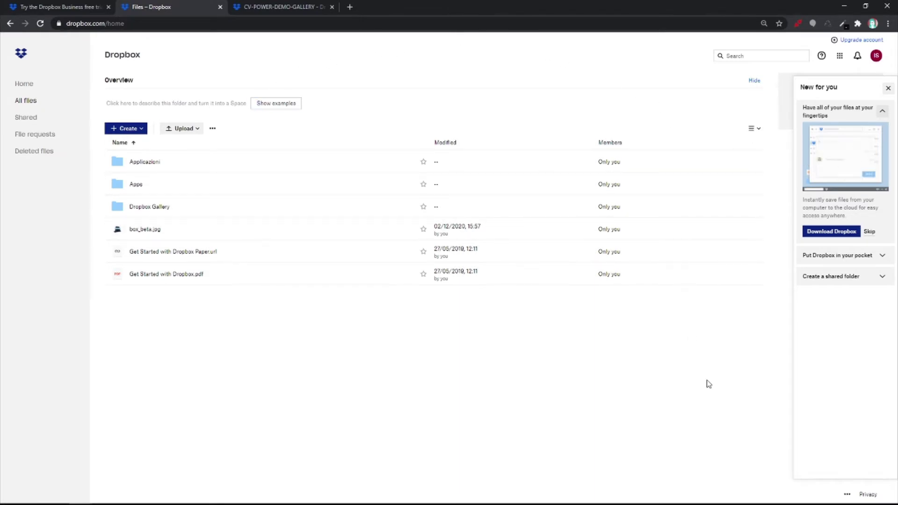
# - Go to the Dropbox developers page and start creating a new app
pyautogui.click(846, 495)
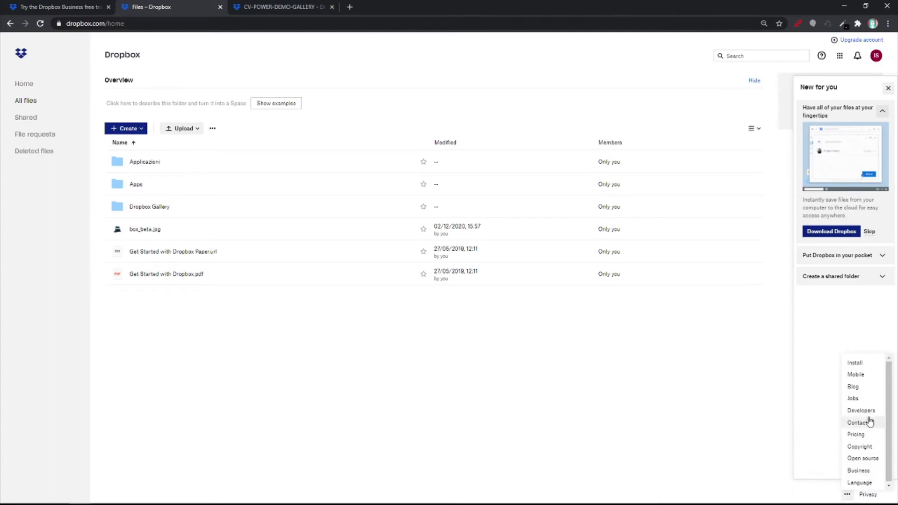
pyautogui.click(868, 412)
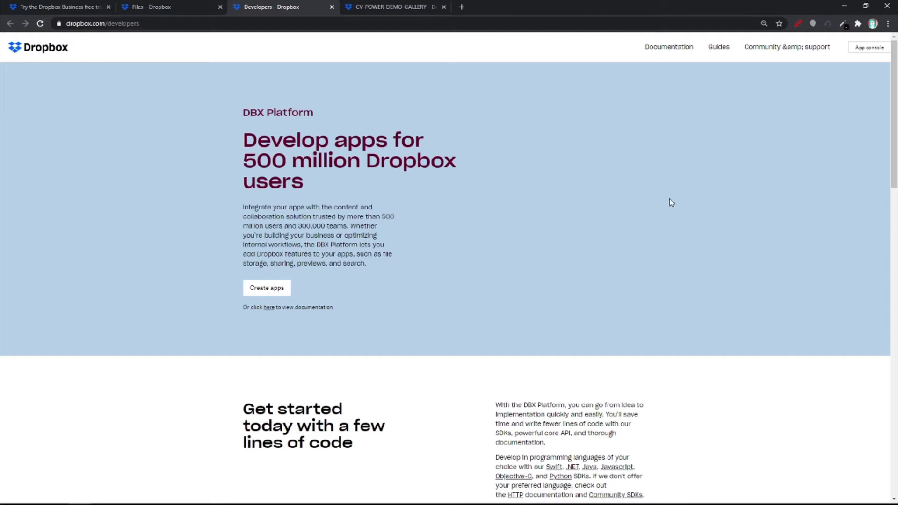
pyautogui.click(278, 295)
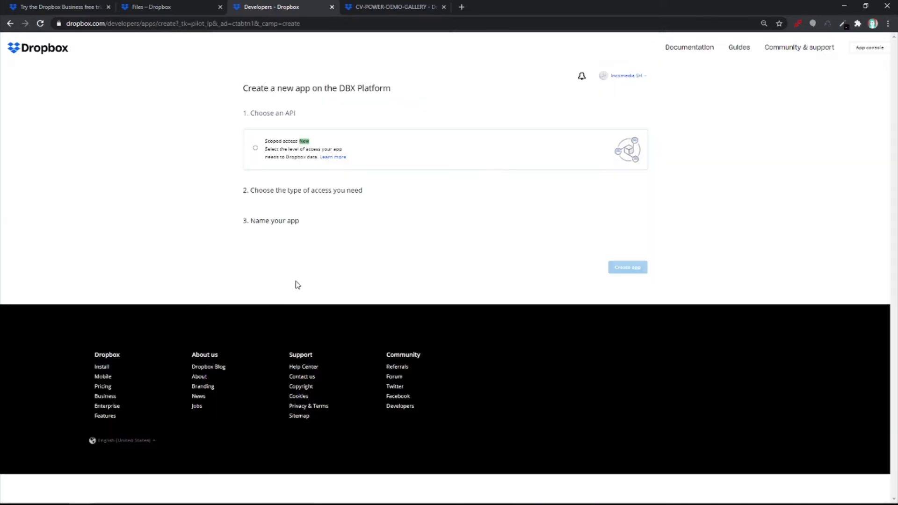
# - Create a scoped-access, App folder app named CV-POWER-DEMO-GALLERY
pyautogui.click(255, 149)
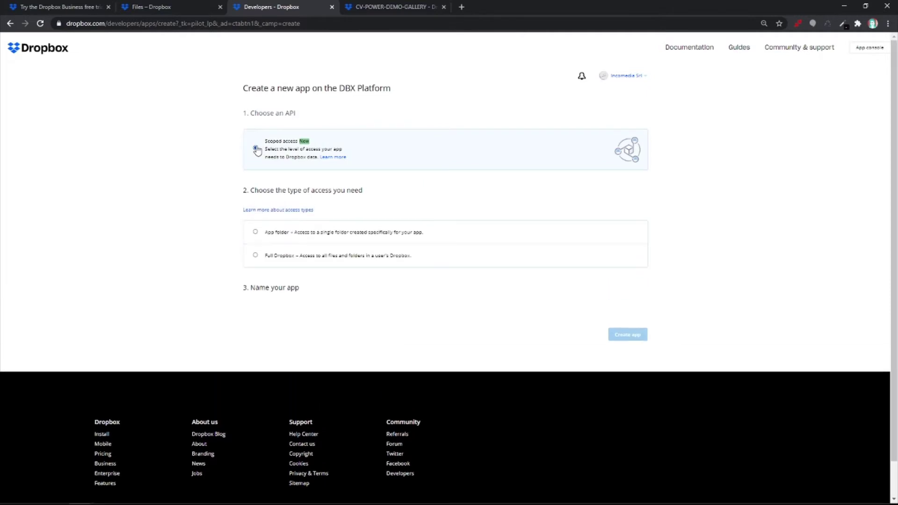
pyautogui.click(256, 233)
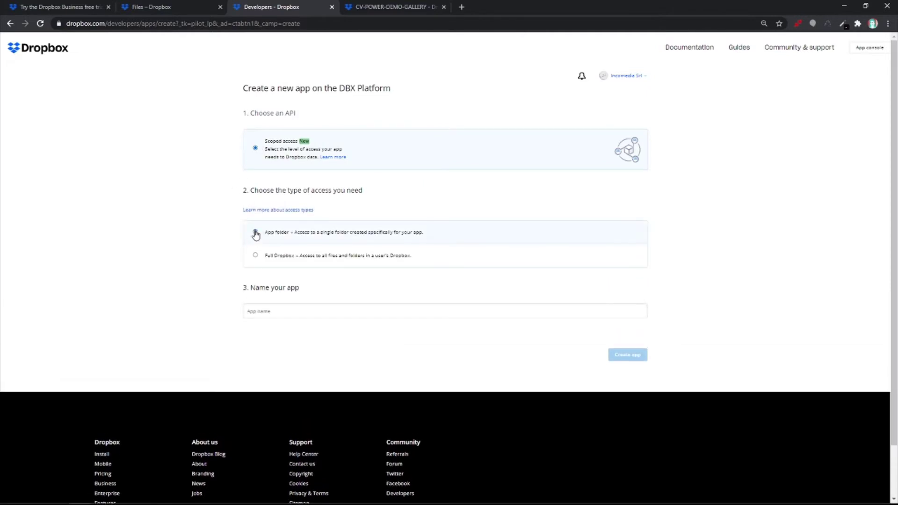
pyautogui.click(263, 310)
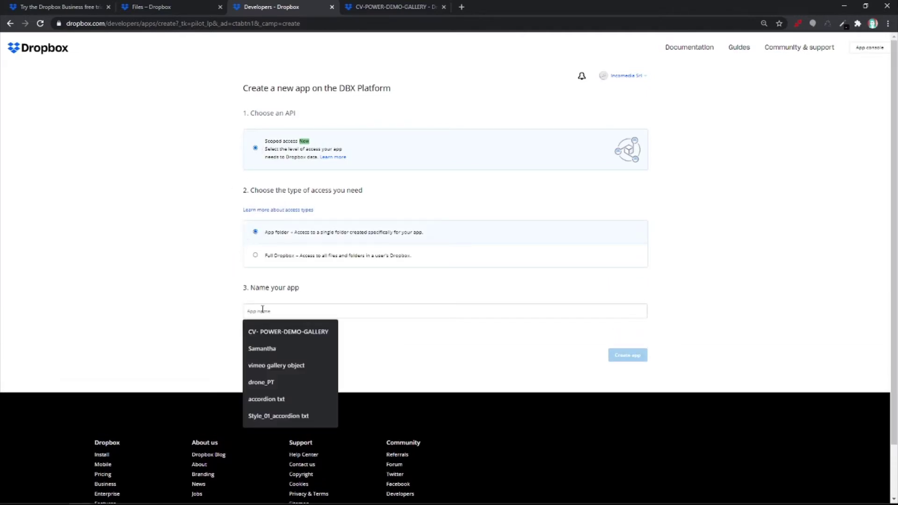
pyautogui.click(266, 331)
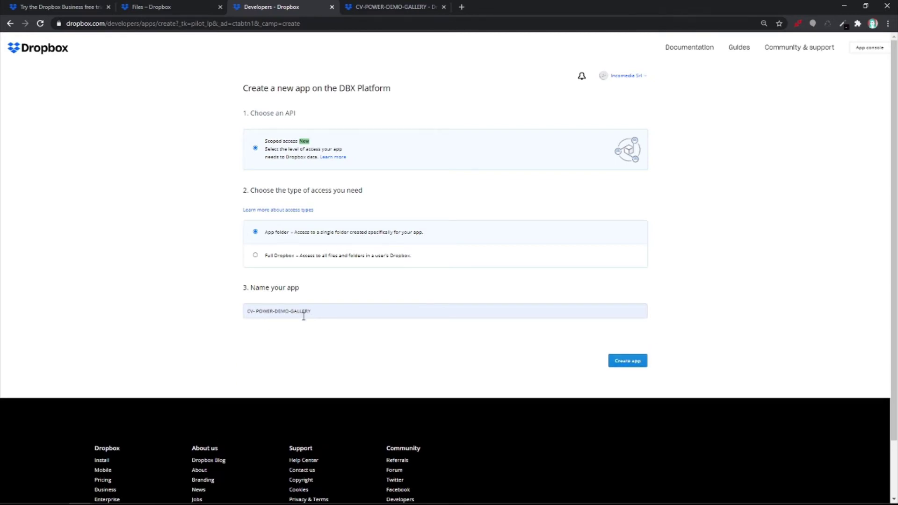
pyautogui.click(627, 362)
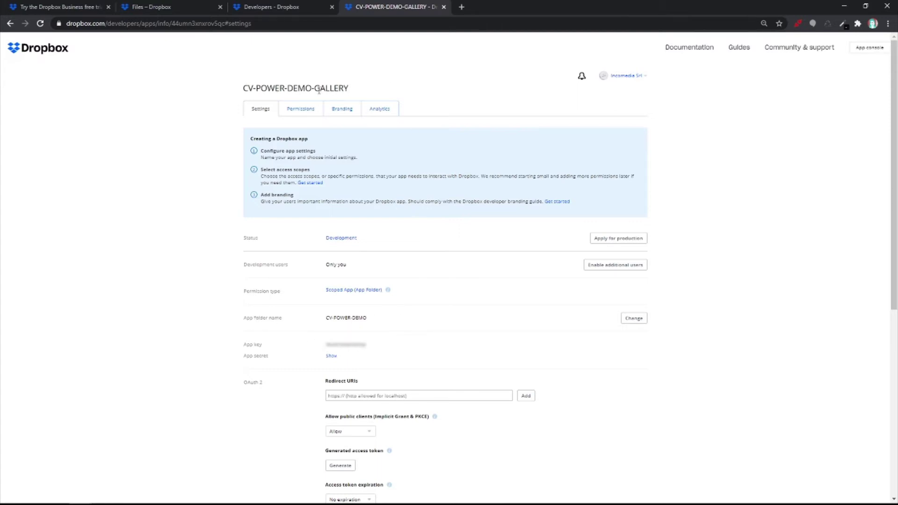
# - Keep access token expiration at No expiration, then view the app's Permissions page
pyautogui.scroll(-4, 423, 208)
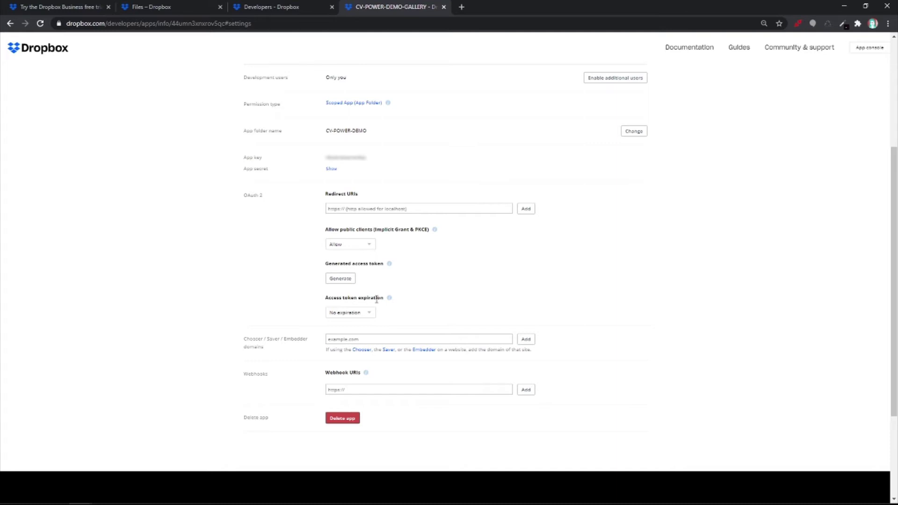
pyautogui.click(368, 315)
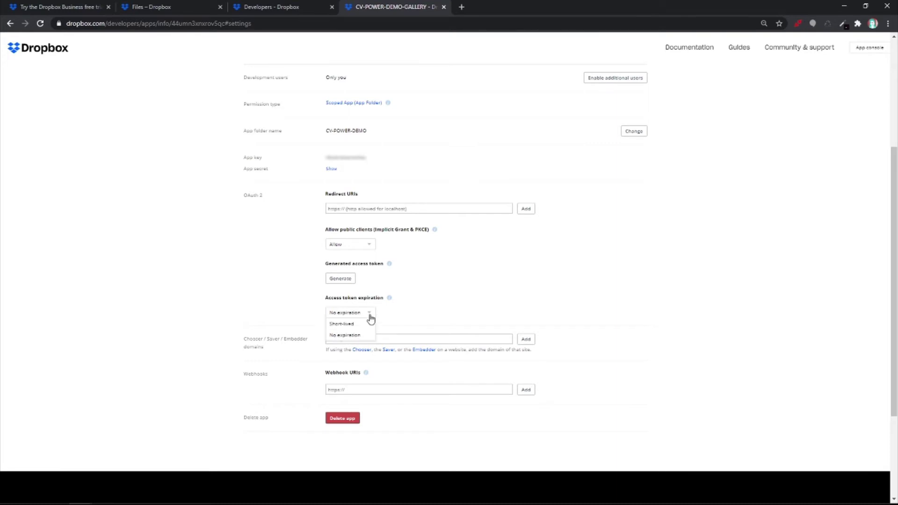
pyautogui.click(426, 307)
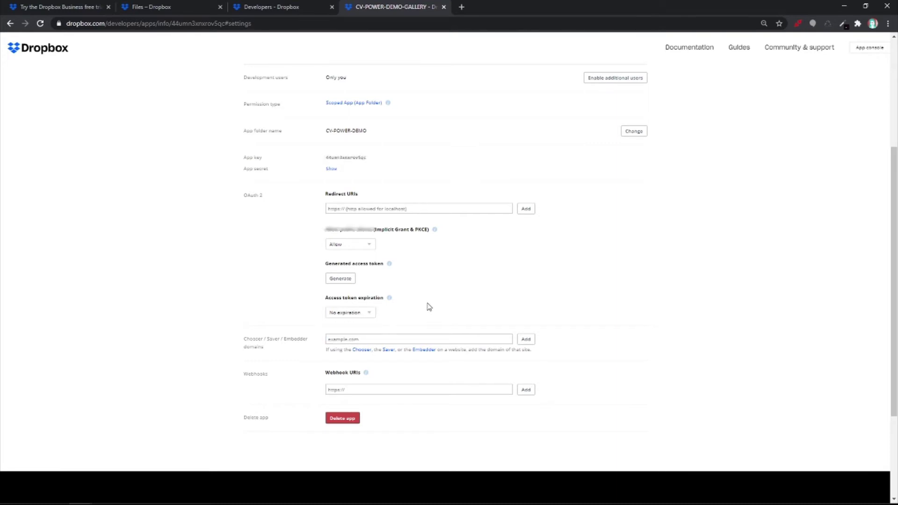
pyautogui.scroll(4, 418, 280)
pyautogui.click(305, 111)
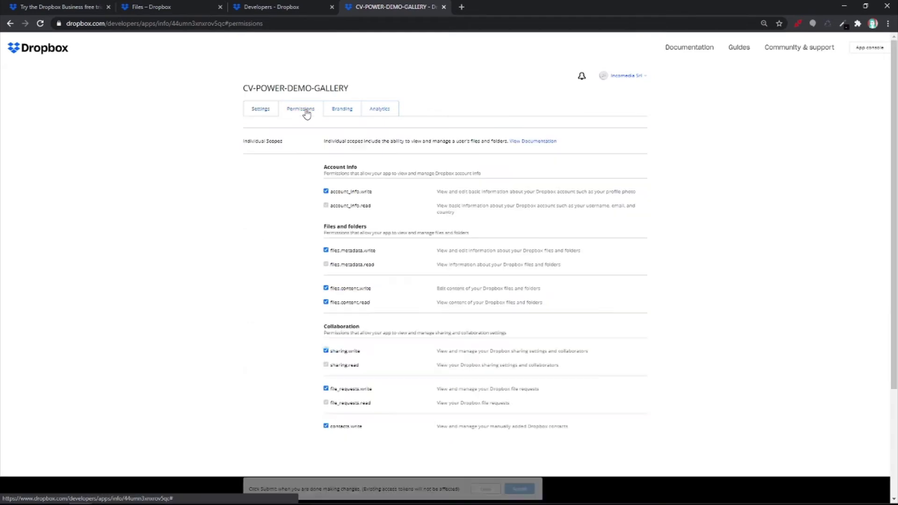
# - Toggle files.content.read off and on, then generate and copy the access token in Settings
pyautogui.click(326, 303)
pyautogui.click(326, 302)
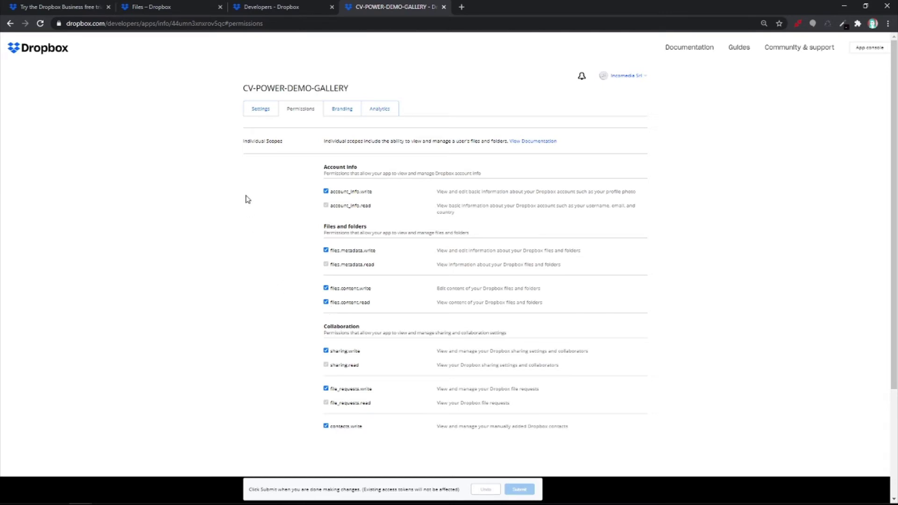
pyautogui.click(254, 117)
pyautogui.scroll(-3, 172, 227)
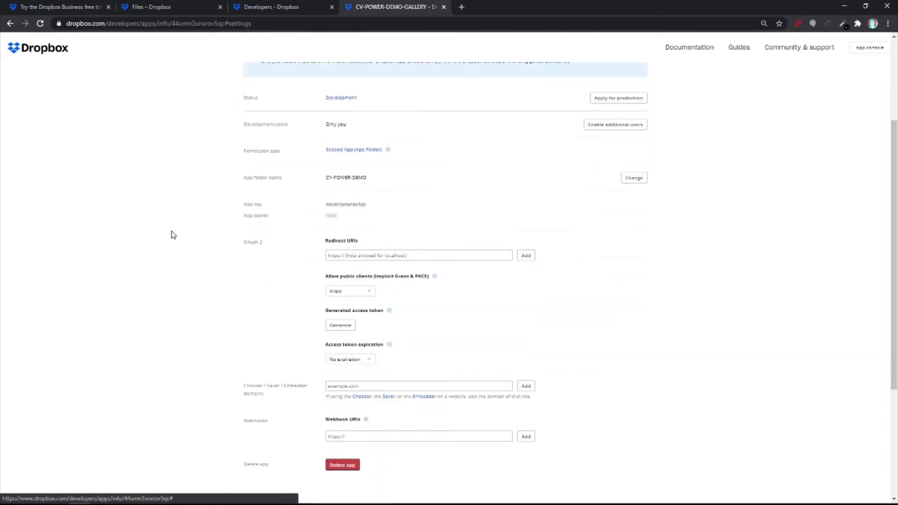
pyautogui.click(342, 329)
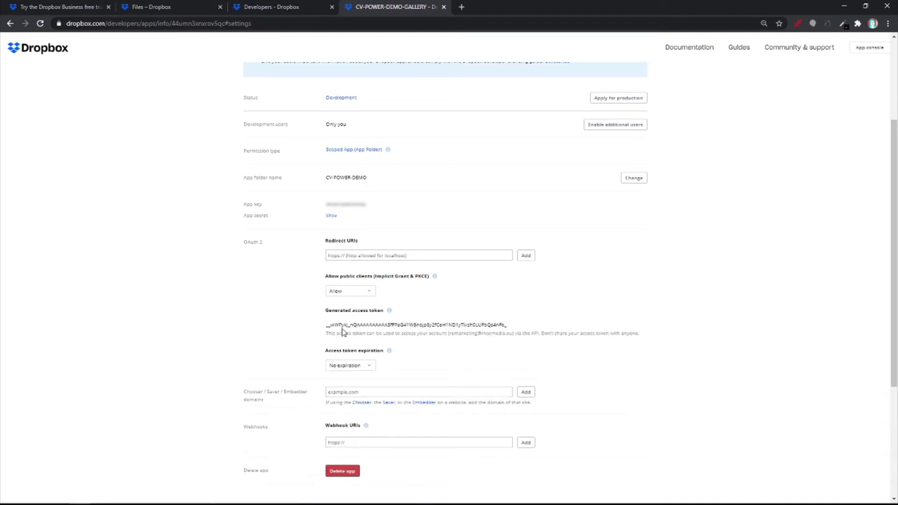
pyautogui.doubleClick(342, 325)
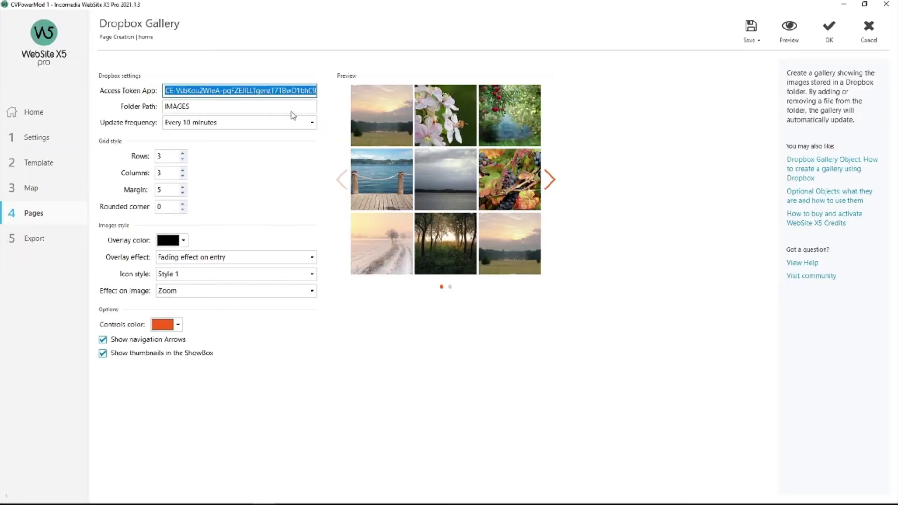
# - Paste the new token over the old Access Token App value, confirming Folder Path is IMAGES
pyautogui.doubleClick(277, 91)
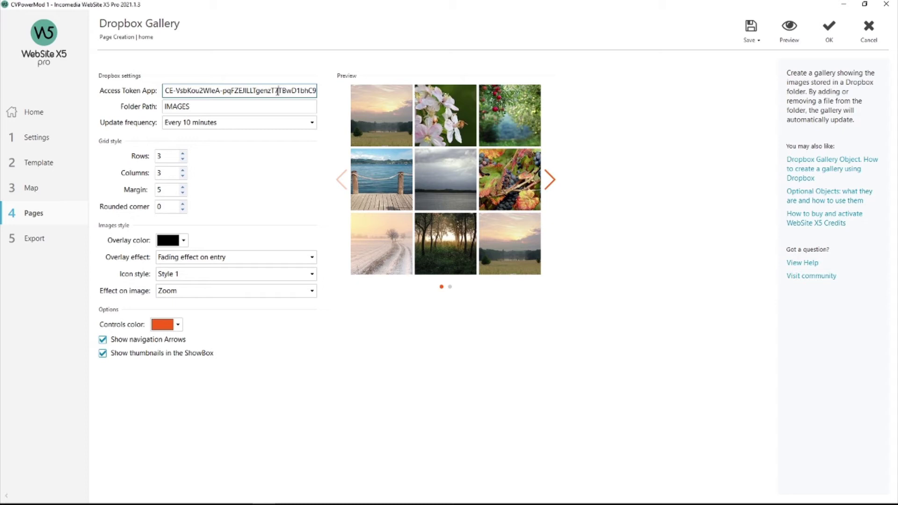
pyautogui.moveTo(278, 92); pyautogui.dragTo(276, 91)
pyautogui.hotkey('ctrl', 'a')
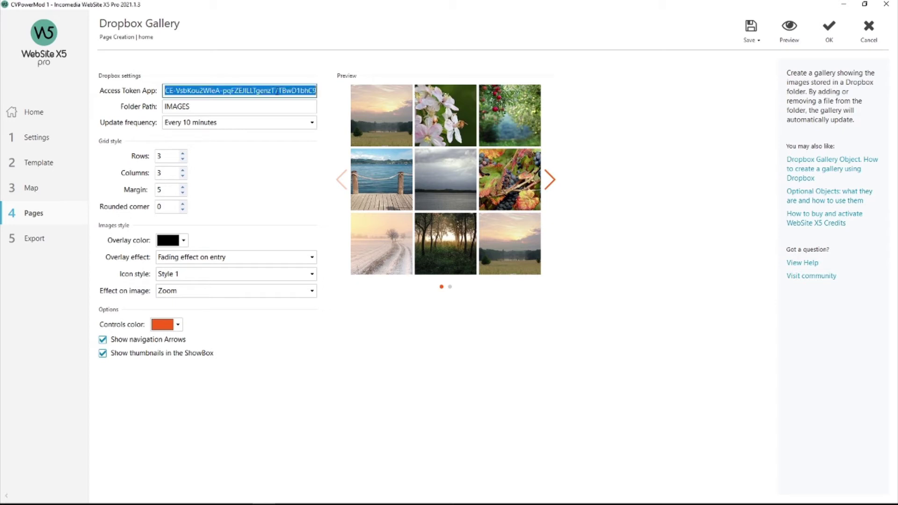
pyautogui.hotkey('ctrl', 'v')
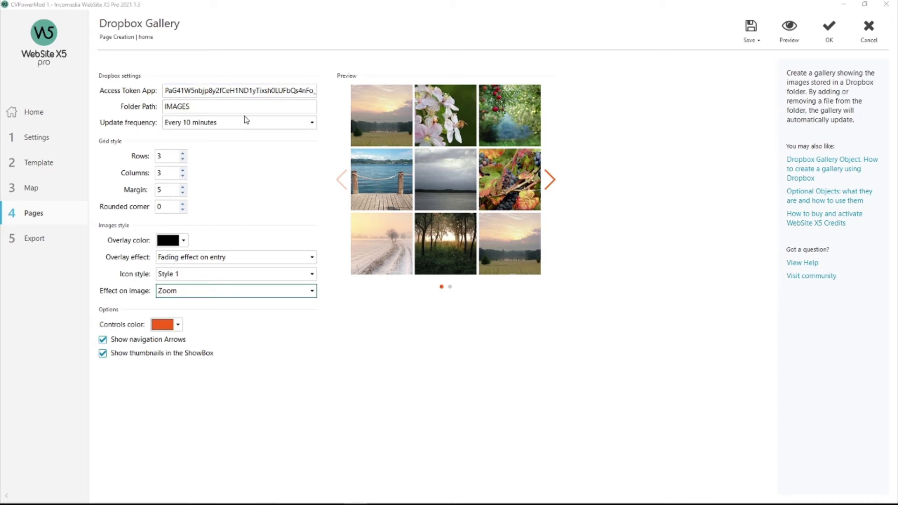
pyautogui.doubleClick(217, 109)
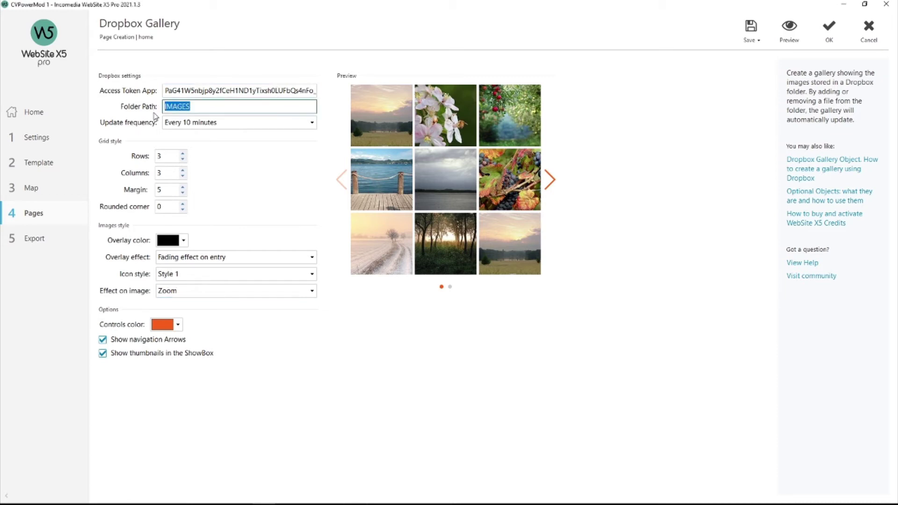
# - Minimize WebSite X5 and browse Dropbox to Apps > CV-POWER-DEMO > IMAGES
pyautogui.click(842, 5)
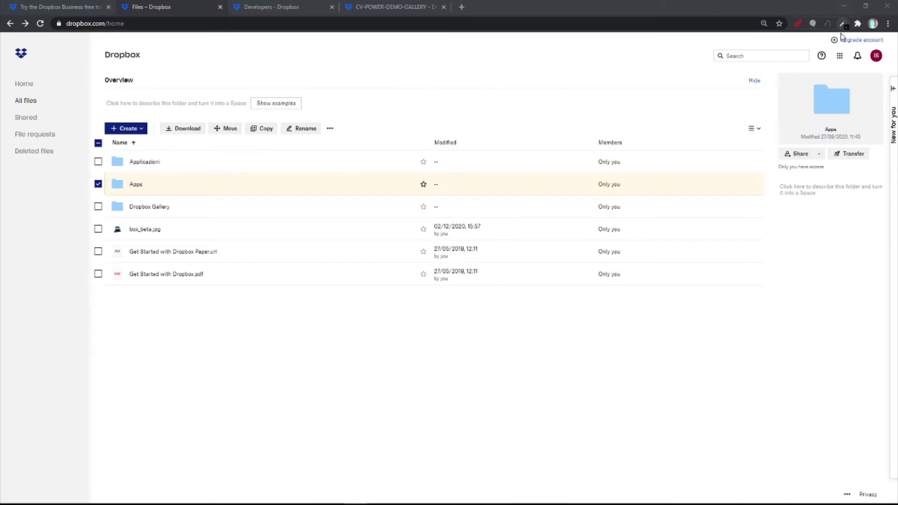
pyautogui.click(135, 185)
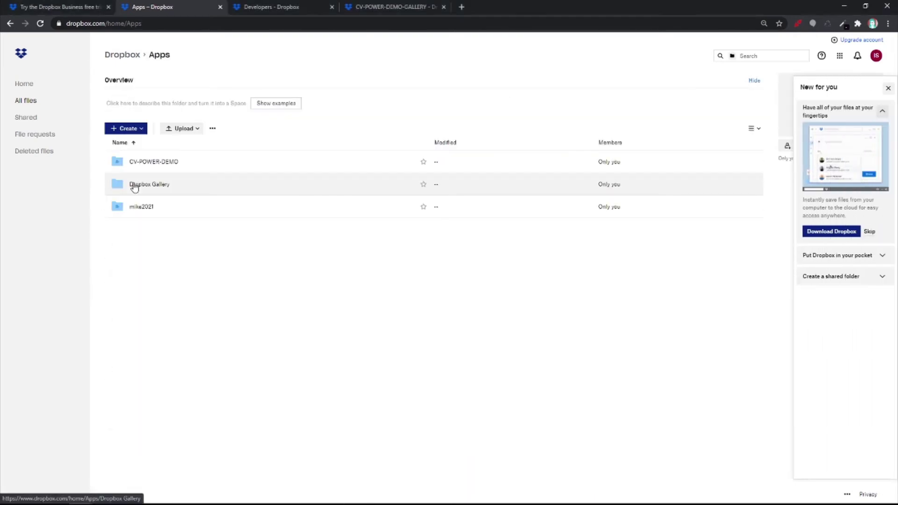
pyautogui.click(156, 167)
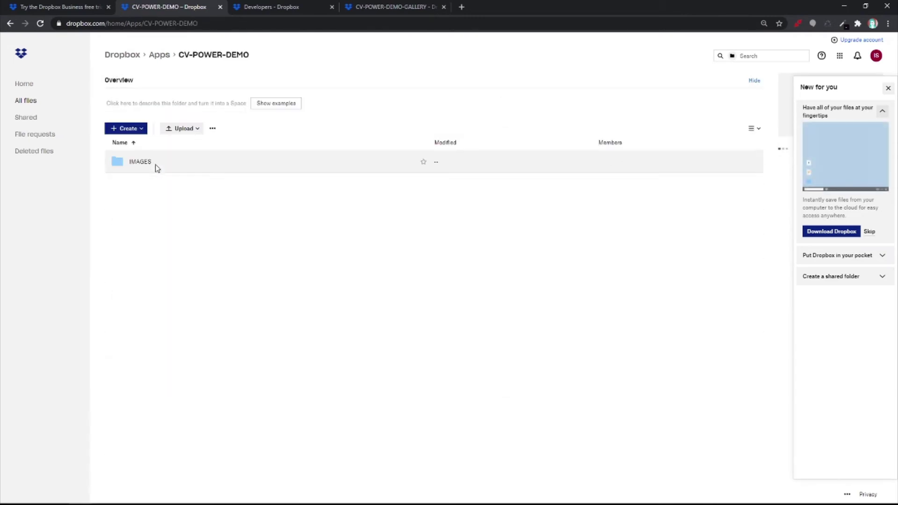
pyautogui.click(124, 129)
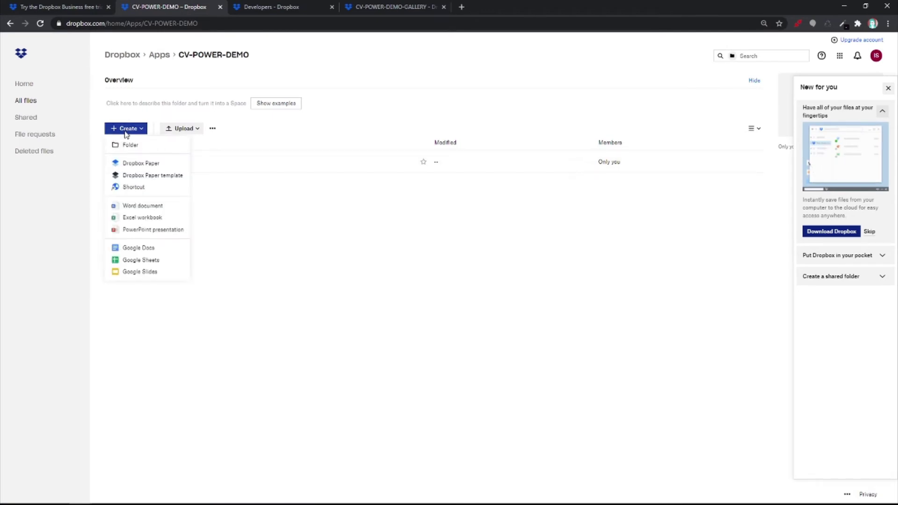
pyautogui.click(201, 200)
pyautogui.click(147, 163)
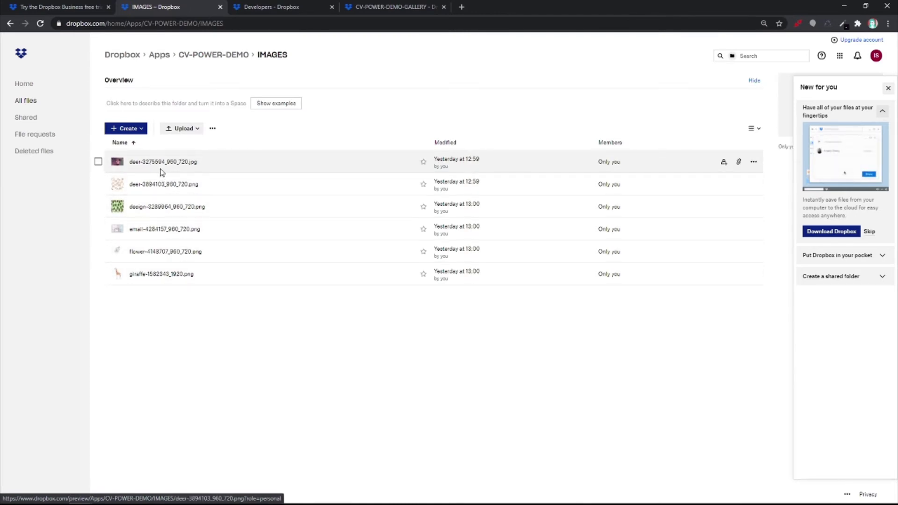
# - Upload house-2593570_960_720.jpg, illustrator-3242713_1280.jpg and small-poly-3332791_1920.jpg, then refresh the folder
pyautogui.click(186, 131)
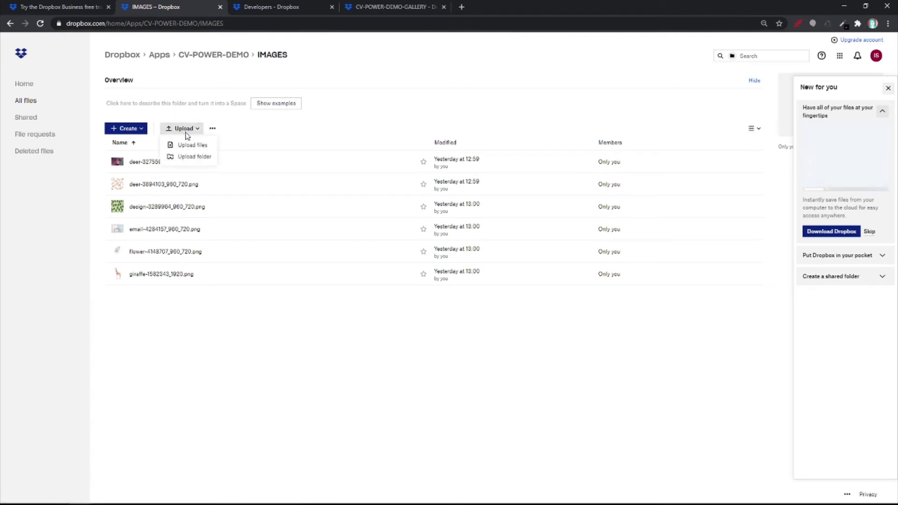
pyautogui.click(186, 147)
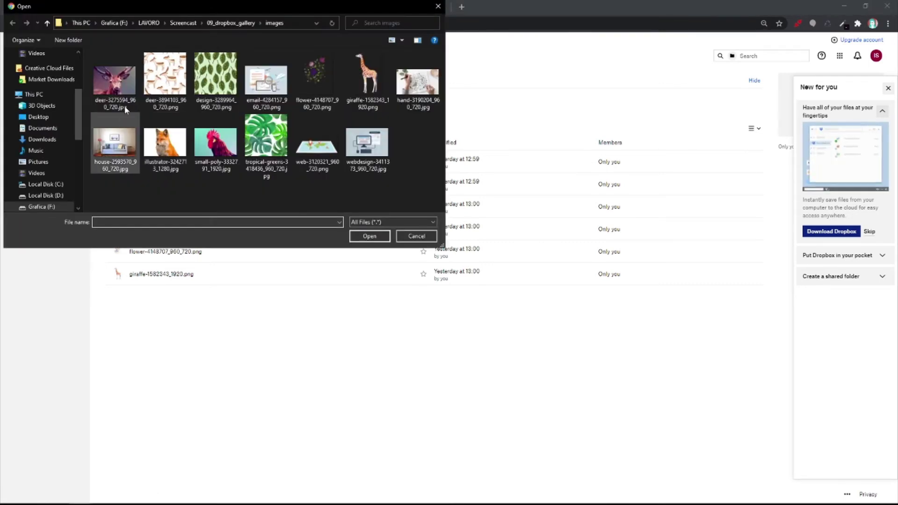
pyautogui.click(131, 149)
pyautogui.keyDown('ctrl'); pyautogui.click(178, 143); pyautogui.keyUp('ctrl')
pyautogui.keyDown('ctrl'); pyautogui.click(222, 143); pyautogui.keyUp('ctrl')
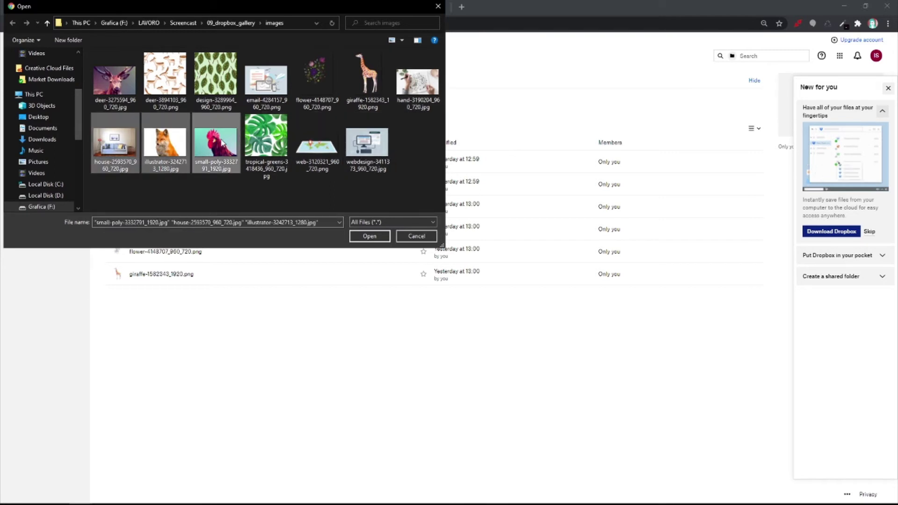
pyautogui.click(370, 237)
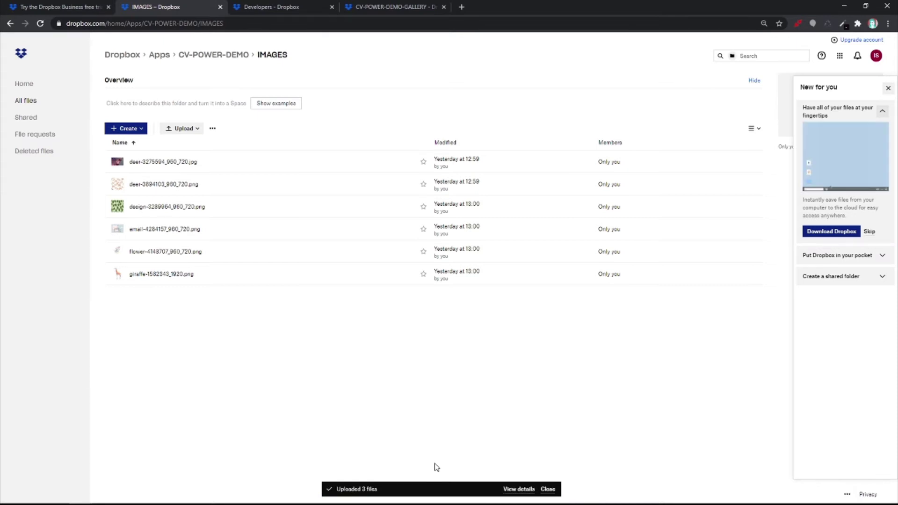
pyautogui.press('F5')
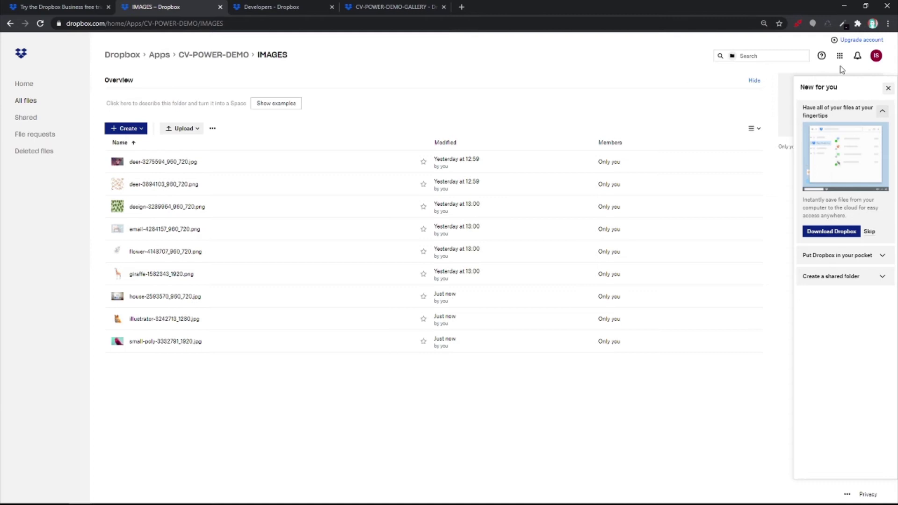
# - Back in the Dropbox Gallery settings, try 4 rows, then keep the grid at 3 rows by 3 columns
pyautogui.click(844, 7)
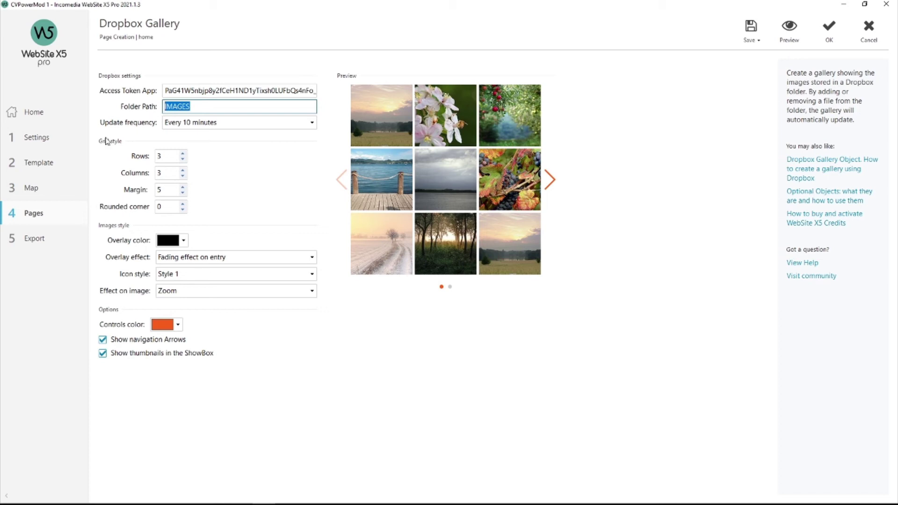
pyautogui.click(183, 155)
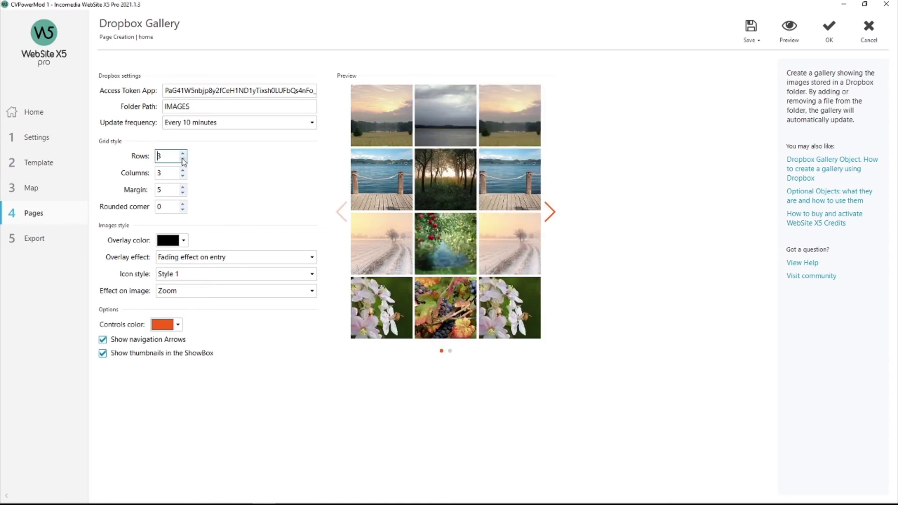
pyautogui.click(173, 174)
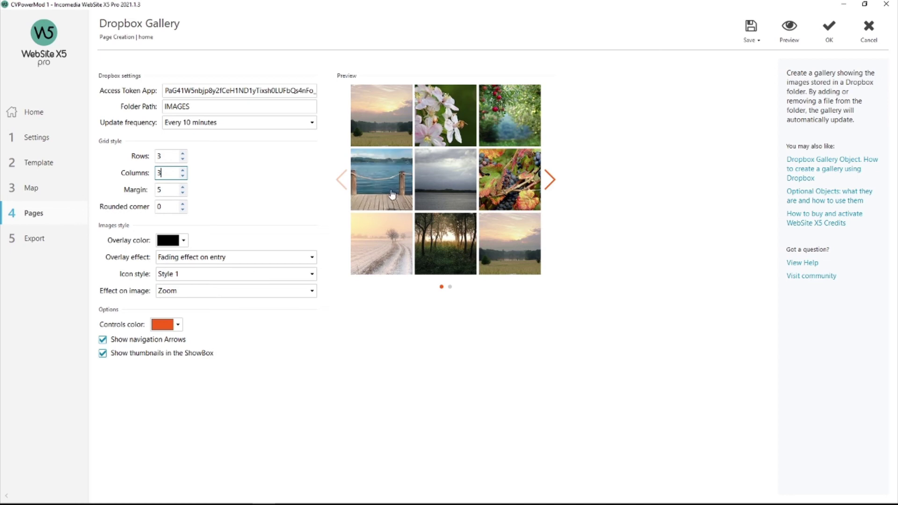
# - Set the gallery's icon style to Style 4
pyautogui.click(227, 273)
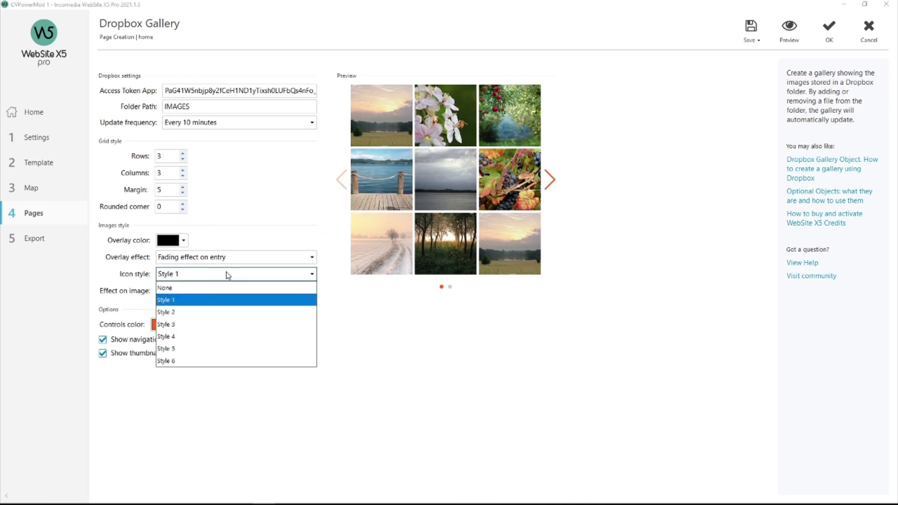
pyautogui.click(210, 311)
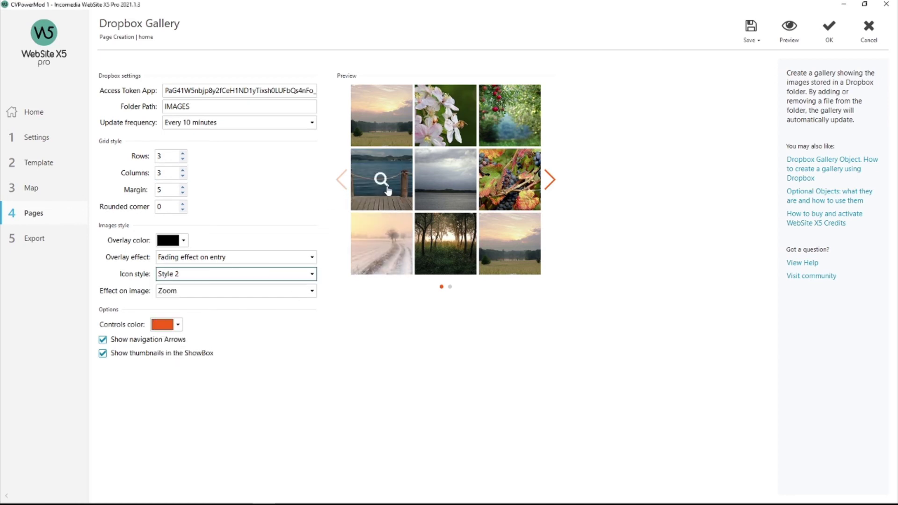
pyautogui.click(226, 275)
pyautogui.click(201, 337)
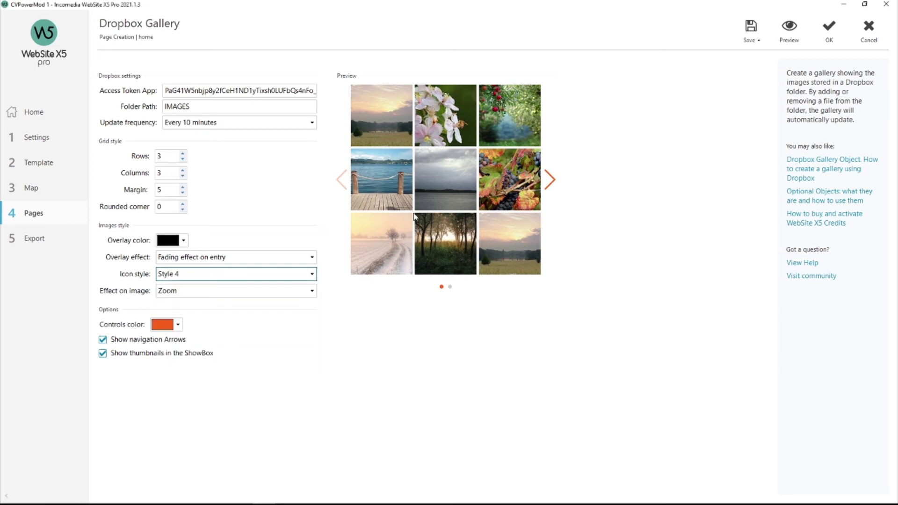
# - Change the image effect from Zoom to Rotation and check both preview pages
pyautogui.click(235, 293)
pyautogui.click(209, 329)
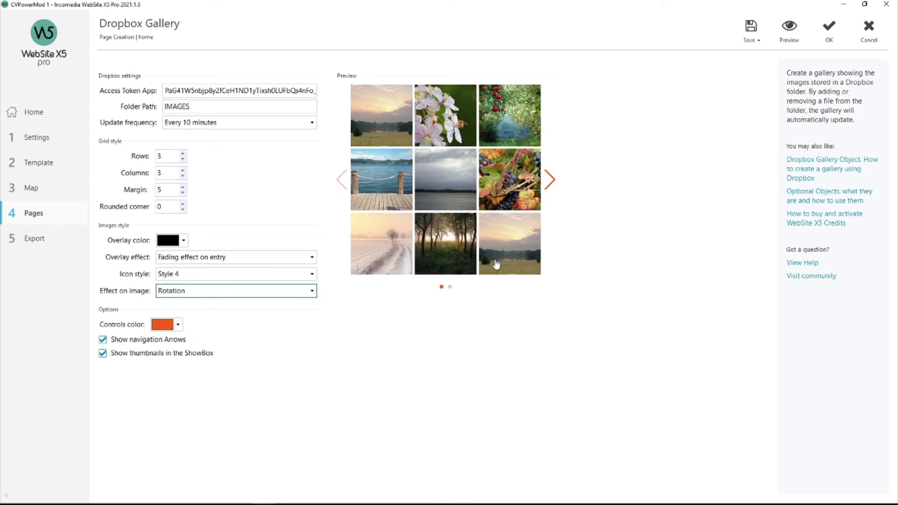
pyautogui.click(550, 179)
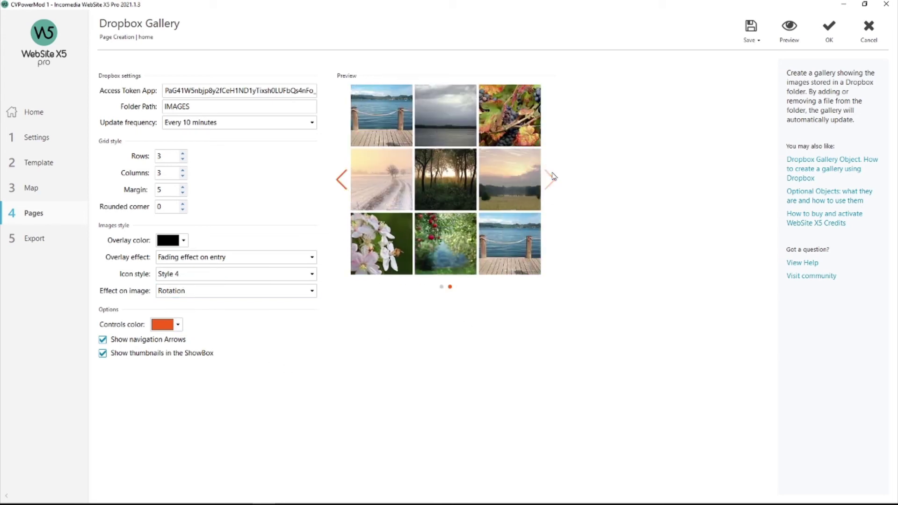
pyautogui.click(342, 181)
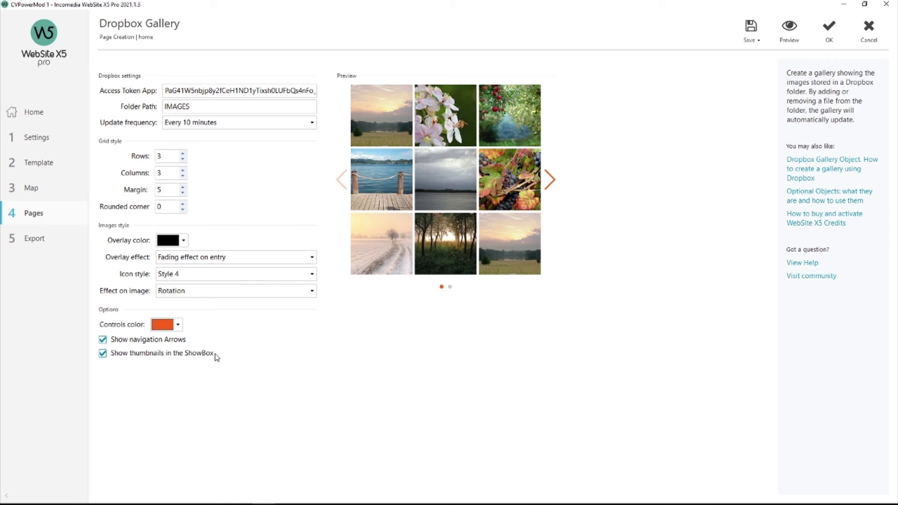
# - Confirm the Dropbox Gallery settings and upload the website to the internet from the Export step
pyautogui.click(829, 29)
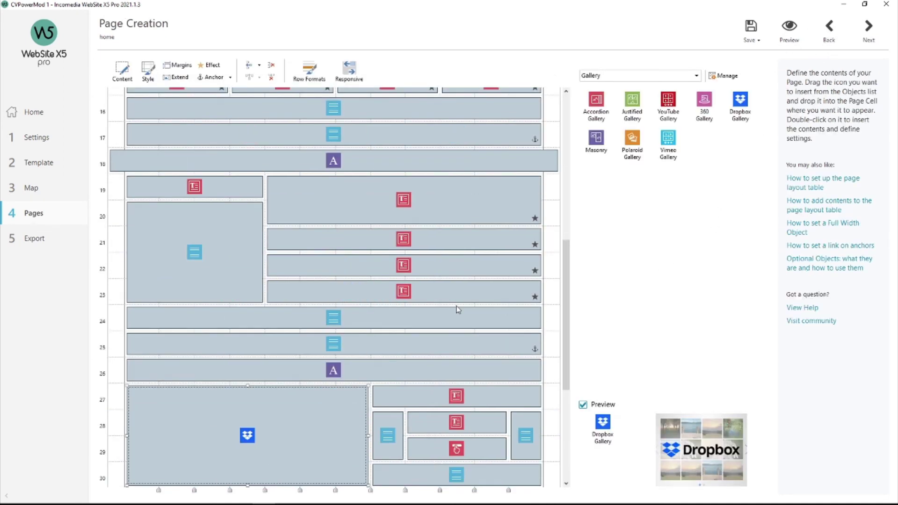
pyautogui.click(50, 240)
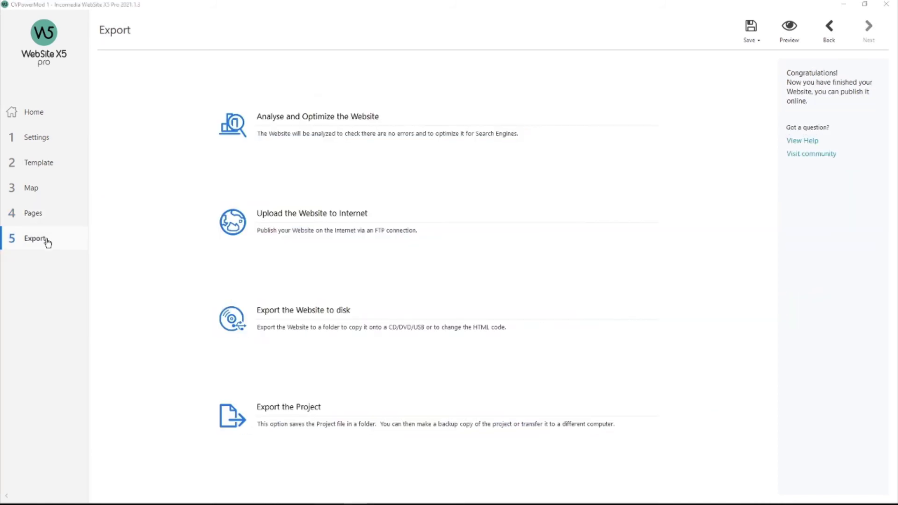
pyautogui.click(319, 215)
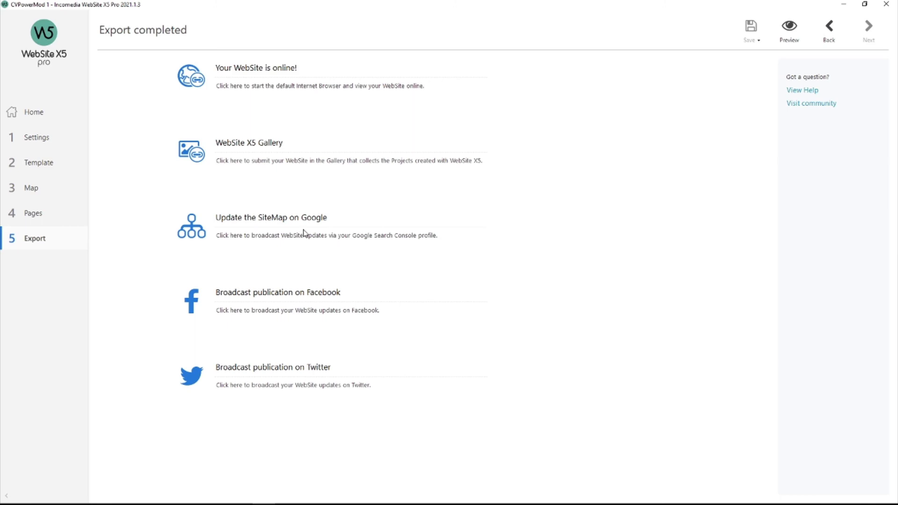
# - Open the published CV Power site and scroll down to its 3×3 portfolio gallery
pyautogui.click(250, 71)
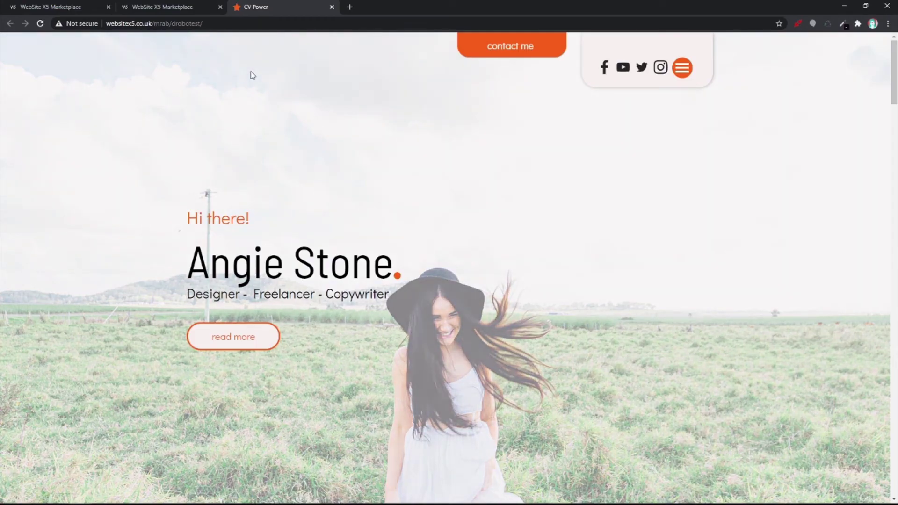
pyautogui.scroll(-10, 854, 122)
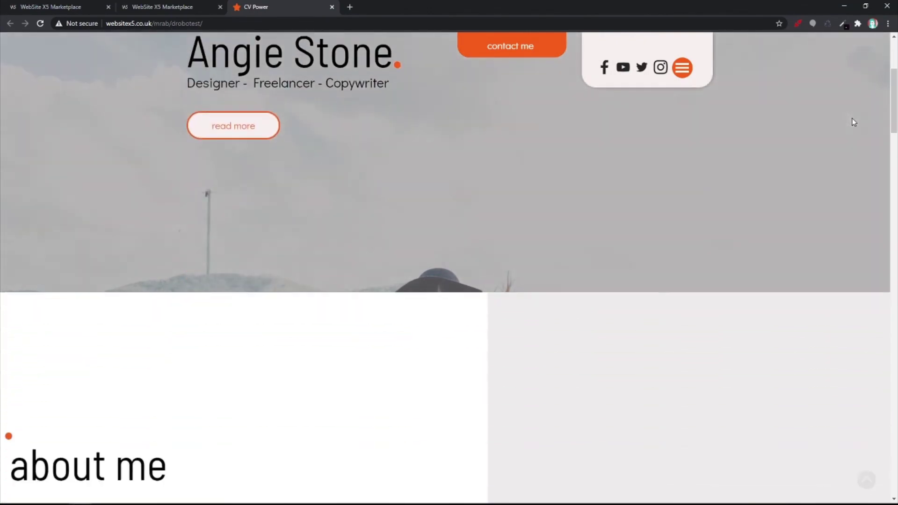
pyautogui.scroll(-15, 854, 122)
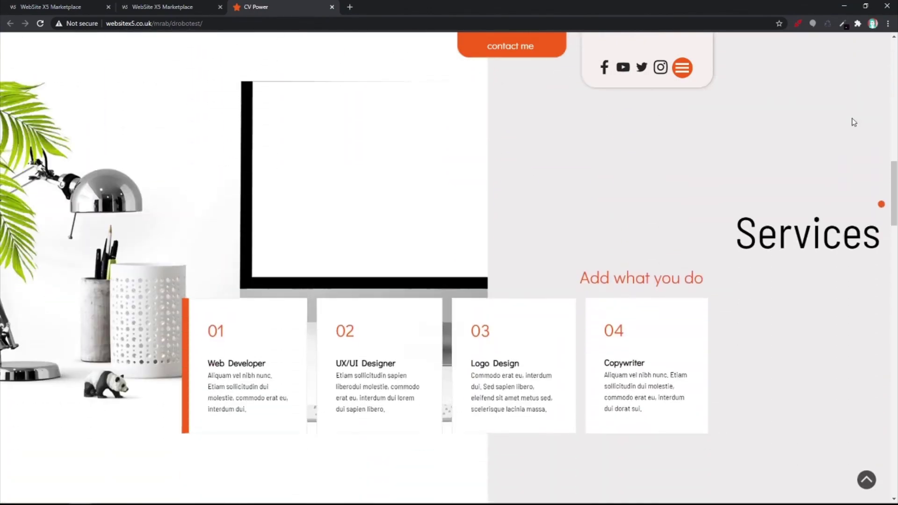
pyautogui.scroll(-10, 854, 122)
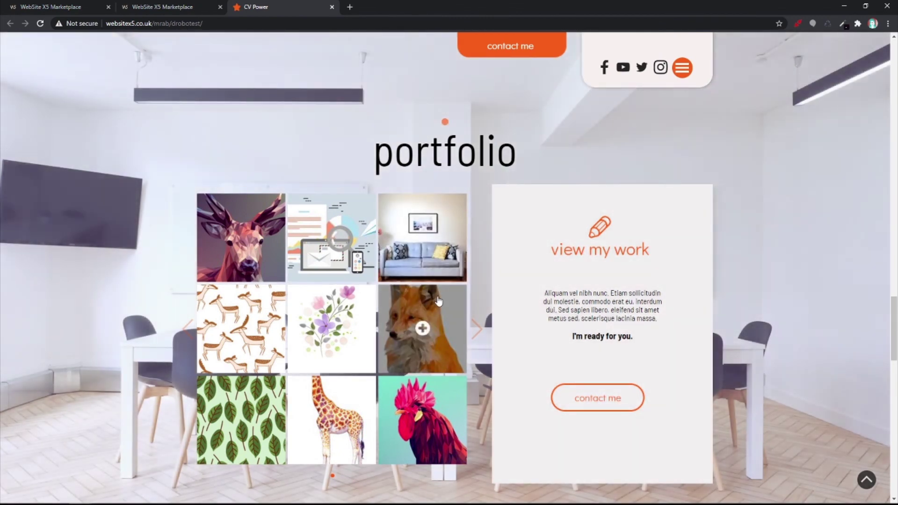
# - Minimize the CV Power site to reveal the Dropbox Apps/CV-POWER-DEMO/IMAGES folder with nine images
pyautogui.click(843, 7)
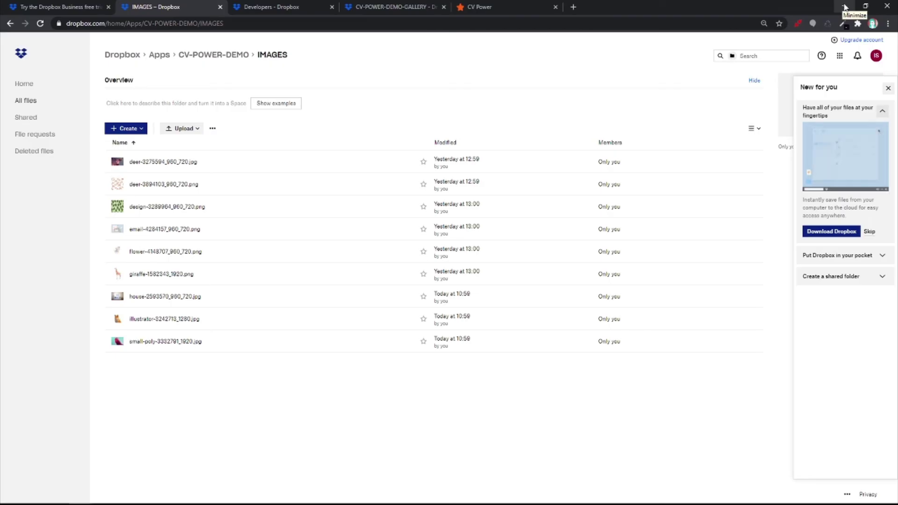